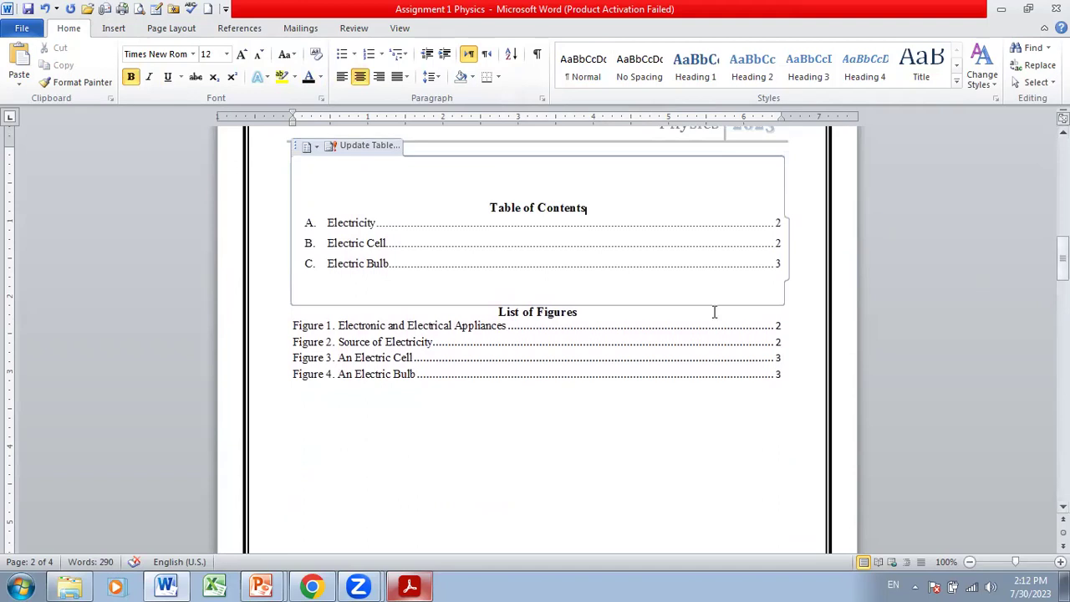
# Step: Insert four blank lines between the table of contents and the List of Figures heading
pyautogui.press('Return')
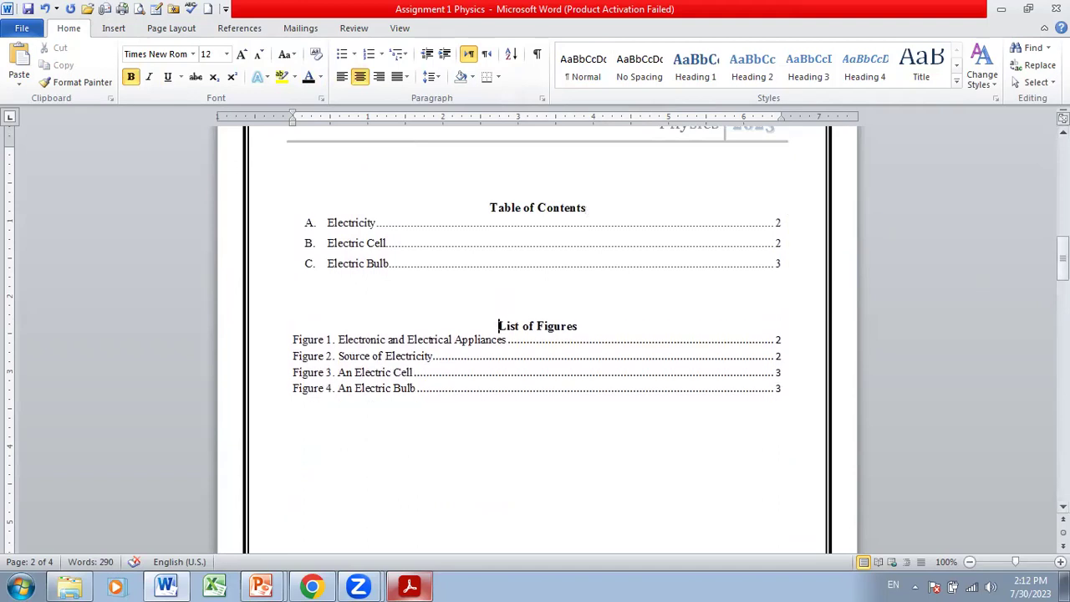
pyautogui.press('Return')
pyautogui.press('Return')
pyautogui.press('Return')
pyautogui.click(534, 520)
pyautogui.click(667, 496)
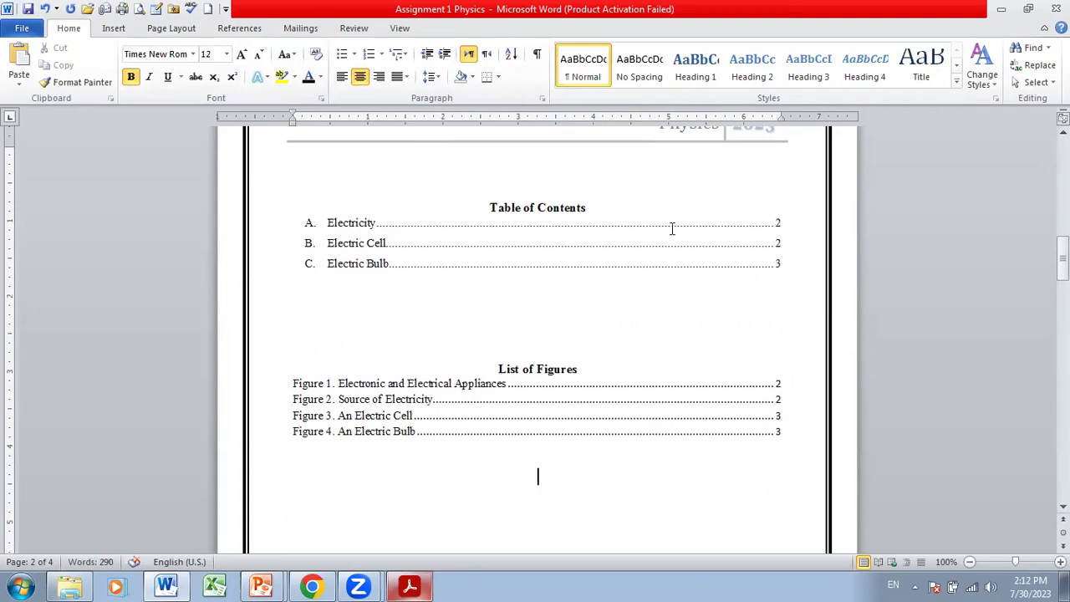
# Step: Follow the table of contents link for Electric Bulb to its section in the document
pyautogui.click(371, 263)
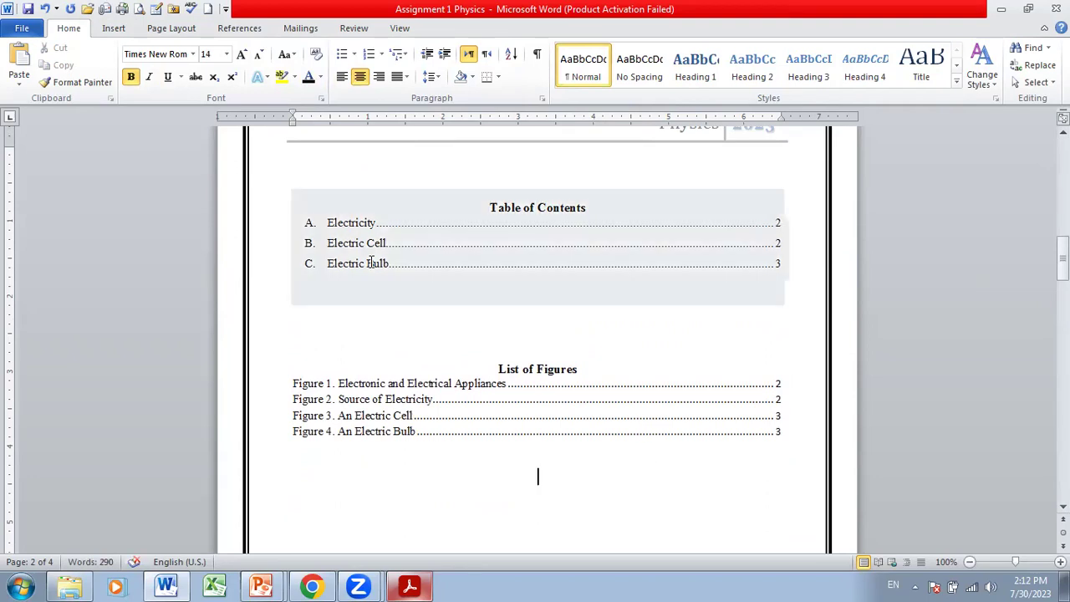
pyautogui.click(409, 237)
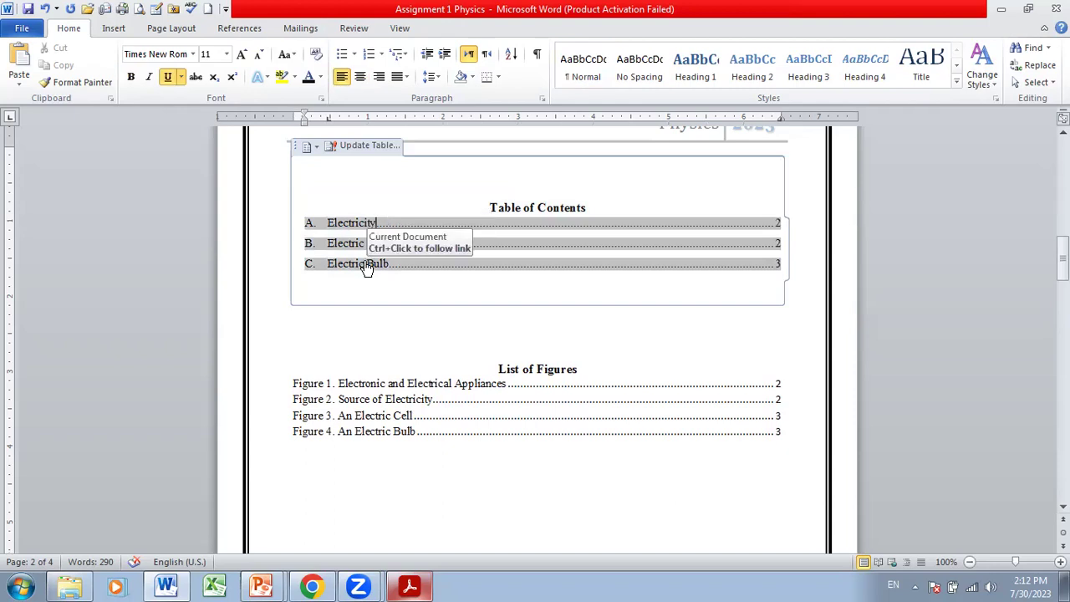
pyautogui.keyDown('ctrl'); pyautogui.click(366, 265); pyautogui.keyUp('ctrl')
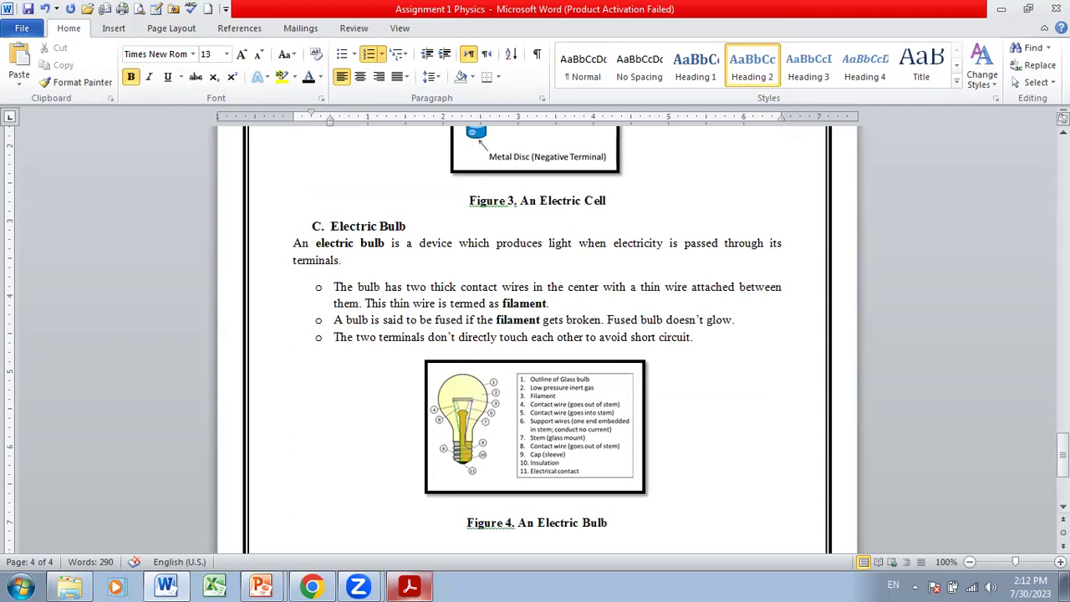
# Step: Delete the extra blank lines above the Physics title on the page after the lists, and save the document
pyautogui.moveTo(1062, 456); pyautogui.dragTo(1062, 330)
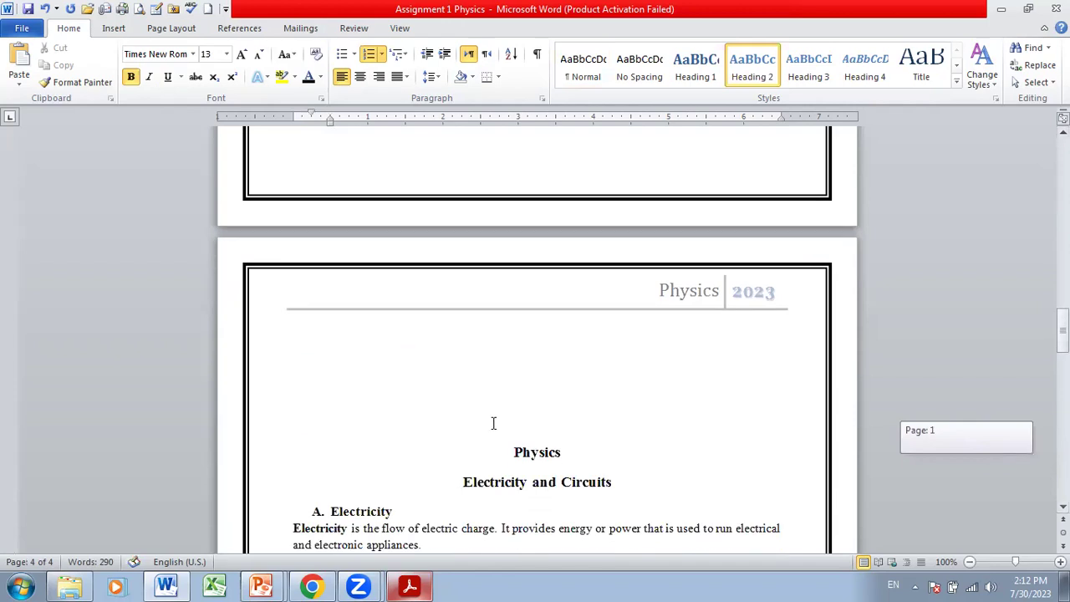
pyautogui.click(493, 449)
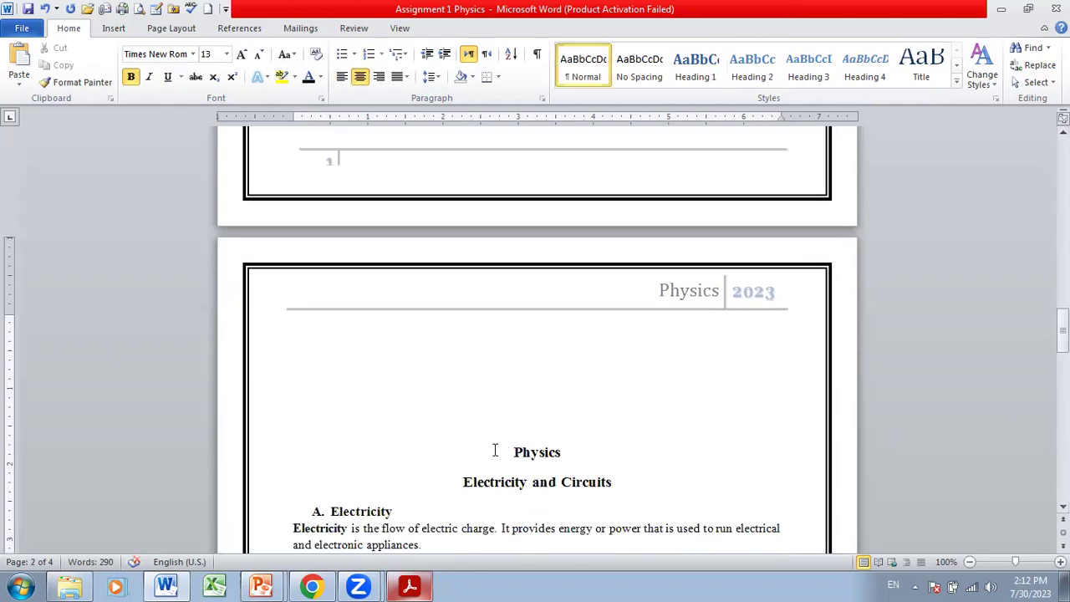
pyautogui.press('BackSpace')
pyautogui.press('BackSpace')
pyautogui.press('BackSpace')
pyautogui.press('BackSpace')
pyautogui.press('BackSpace')
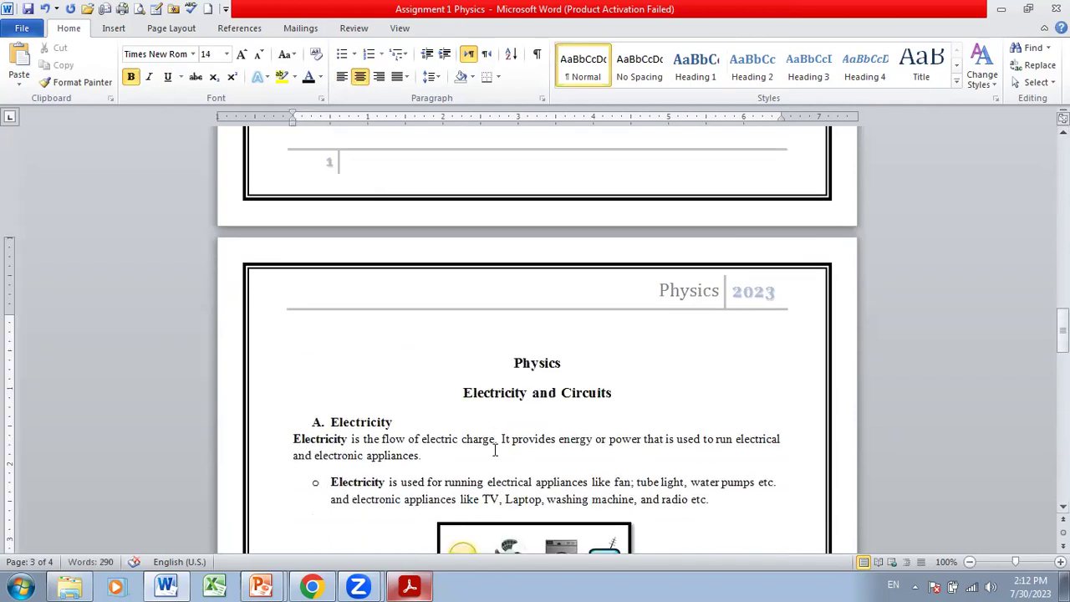
pyautogui.press('BackSpace')
pyautogui.moveTo(1062, 330); pyautogui.dragTo(1062, 194)
pyautogui.click(28, 9)
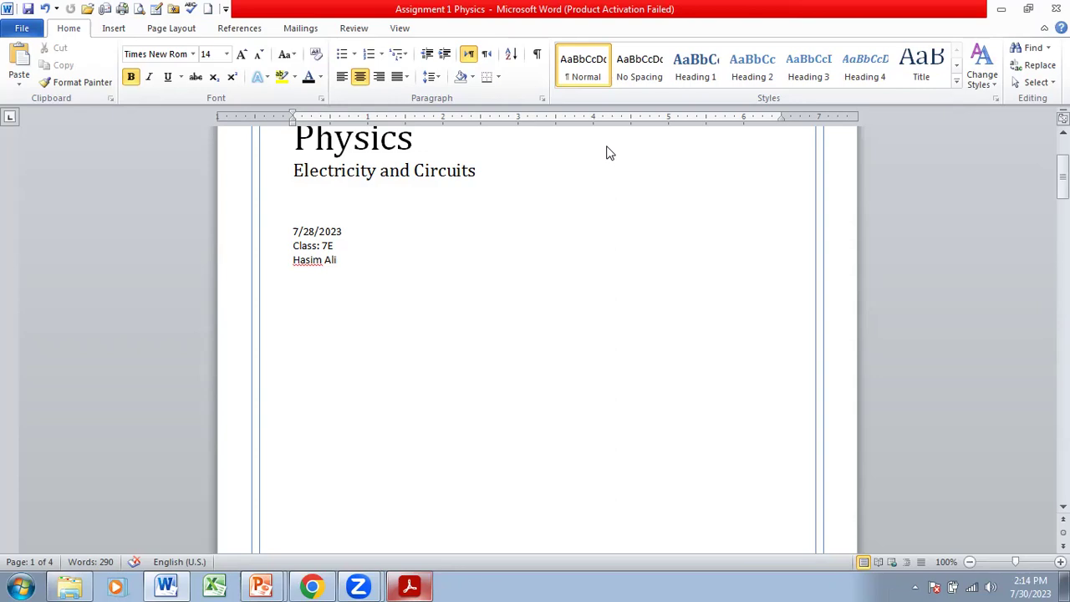
pyautogui.press('F12')
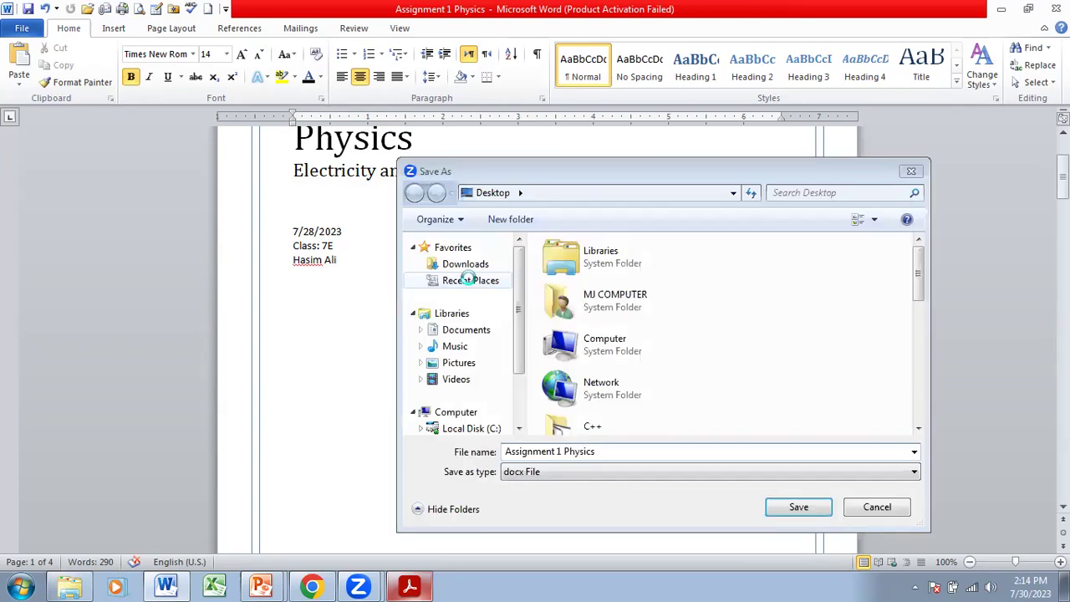
pyautogui.press('Return')
pyautogui.click(625, 300)
pyautogui.click(597, 451)
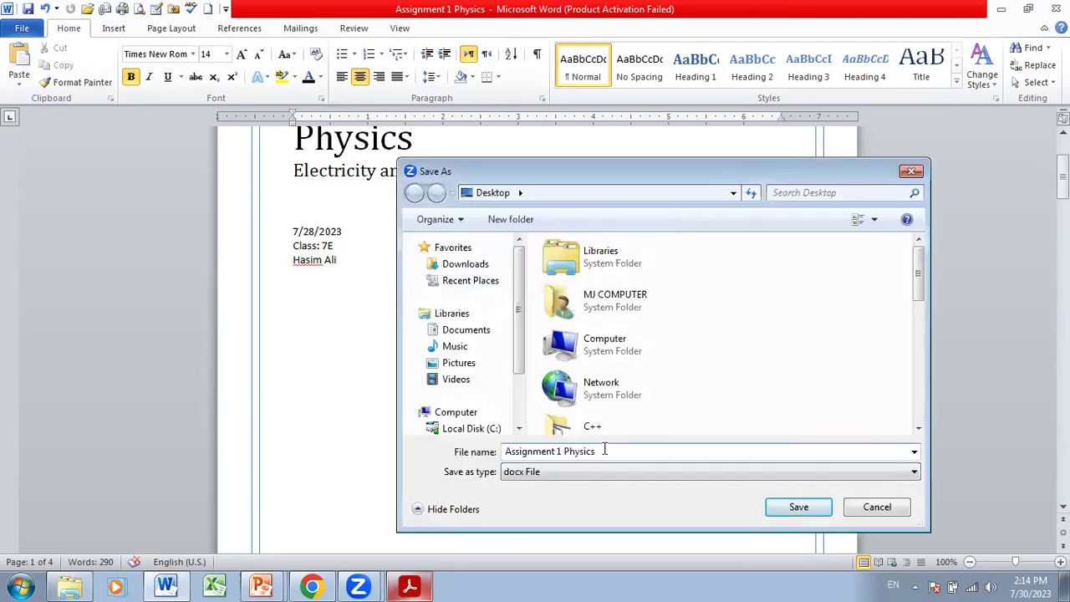
pyautogui.press('BackSpace')
pyautogui.press('BackSpace')
pyautogui.press('BackSpace')
pyautogui.press('BackSpace')
pyautogui.press('BackSpace')
pyautogui.press('BackSpace')
pyautogui.press('BackSpace')
pyautogui.press('BackSpace')
pyautogui.press('BackSpace')
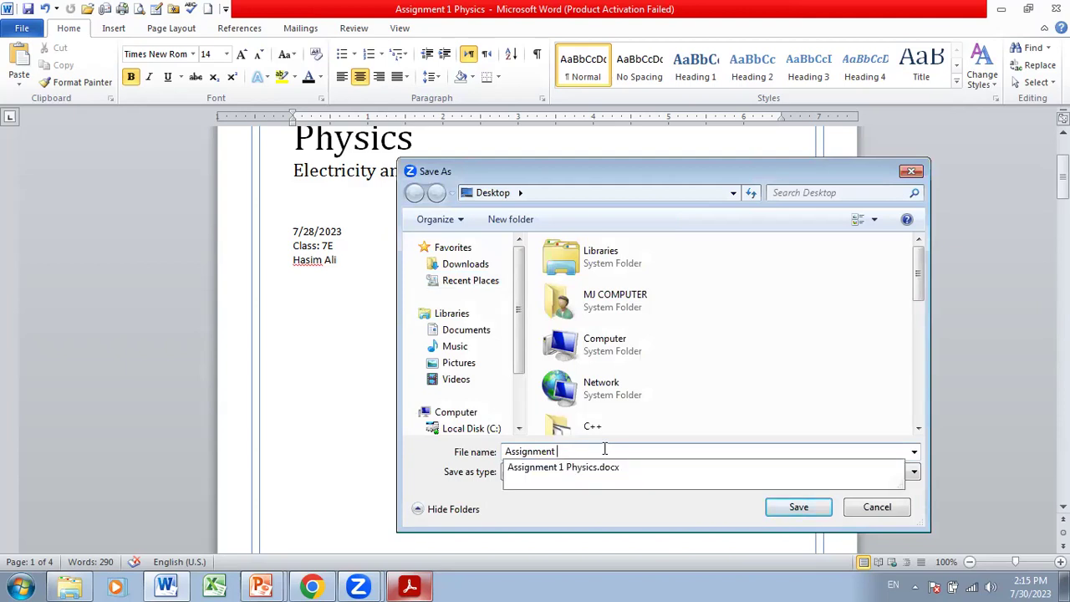
pyautogui.press('Escape')
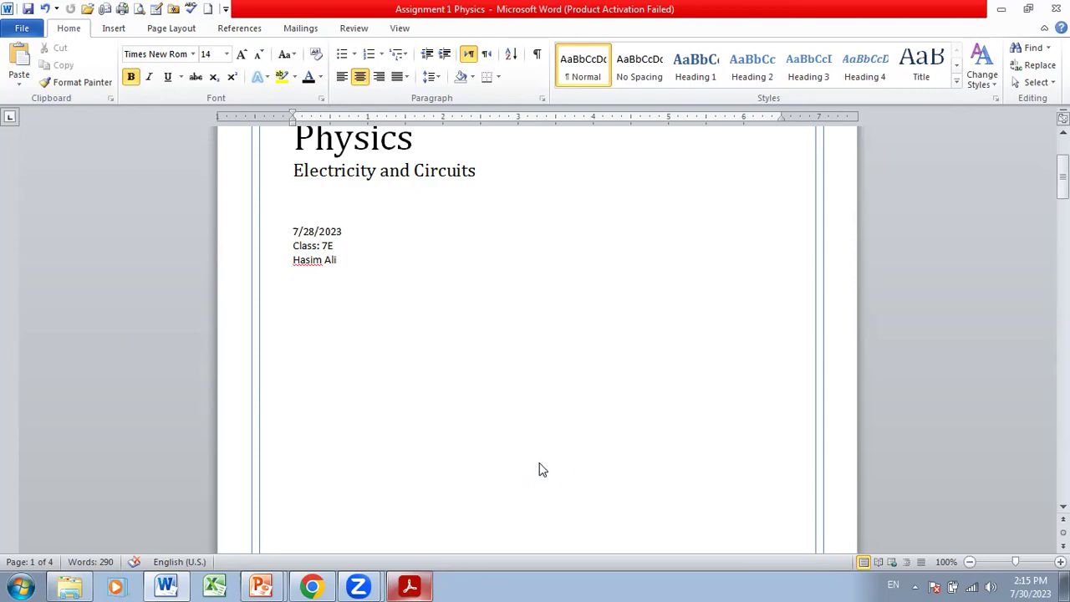
# Step: Minimize the open document and slideshow, then open the Assignment document from the desktop in a maximized window
pyautogui.click(1001, 9)
pyautogui.click(1003, 9)
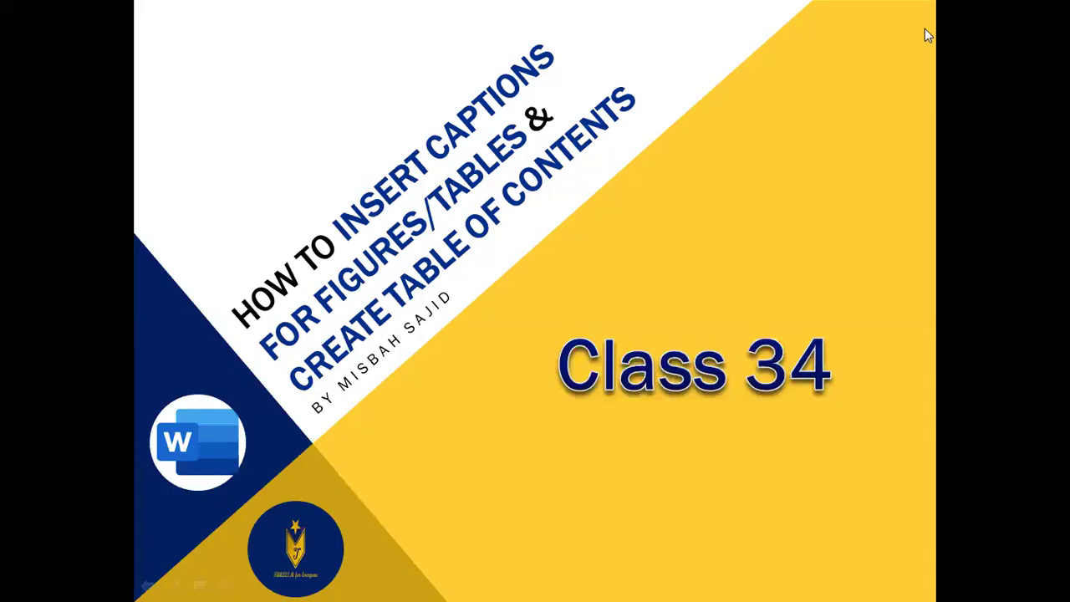
pyautogui.press('Escape')
pyautogui.click(998, 8)
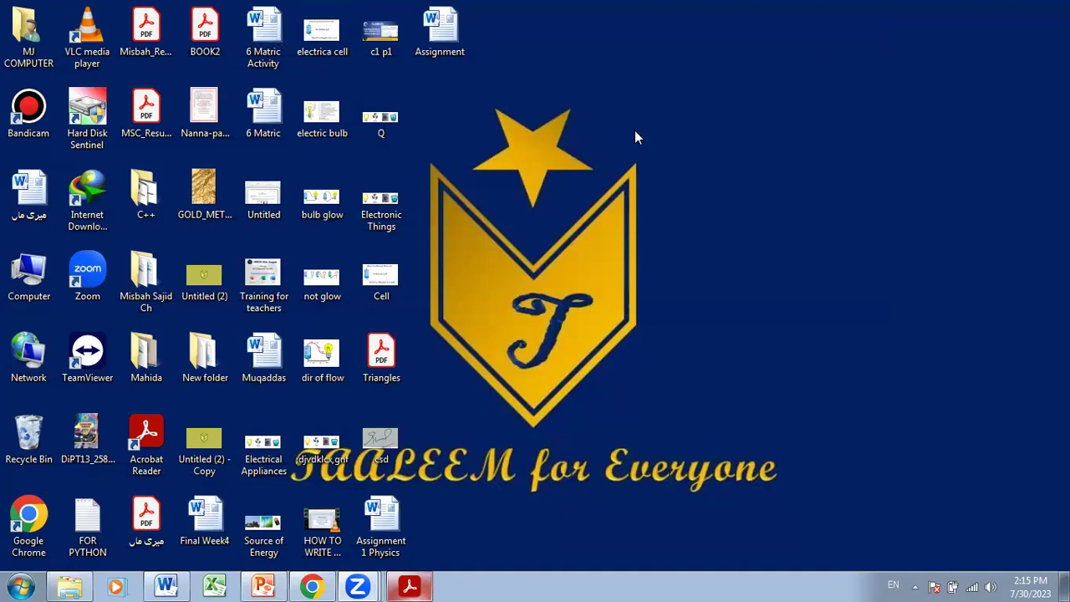
pyautogui.doubleClick(452, 51)
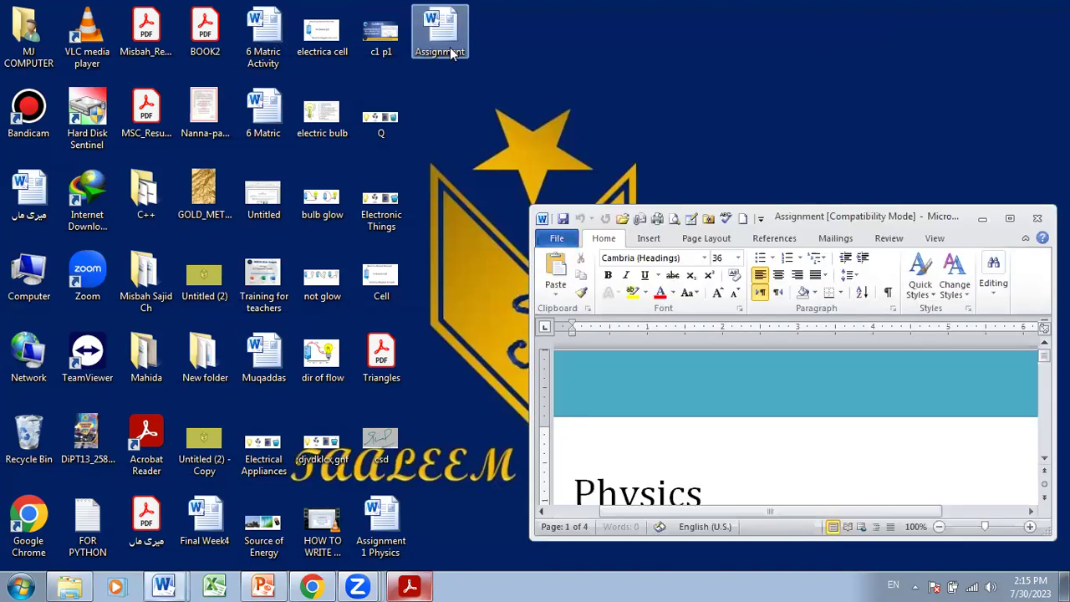
pyautogui.click(1009, 219)
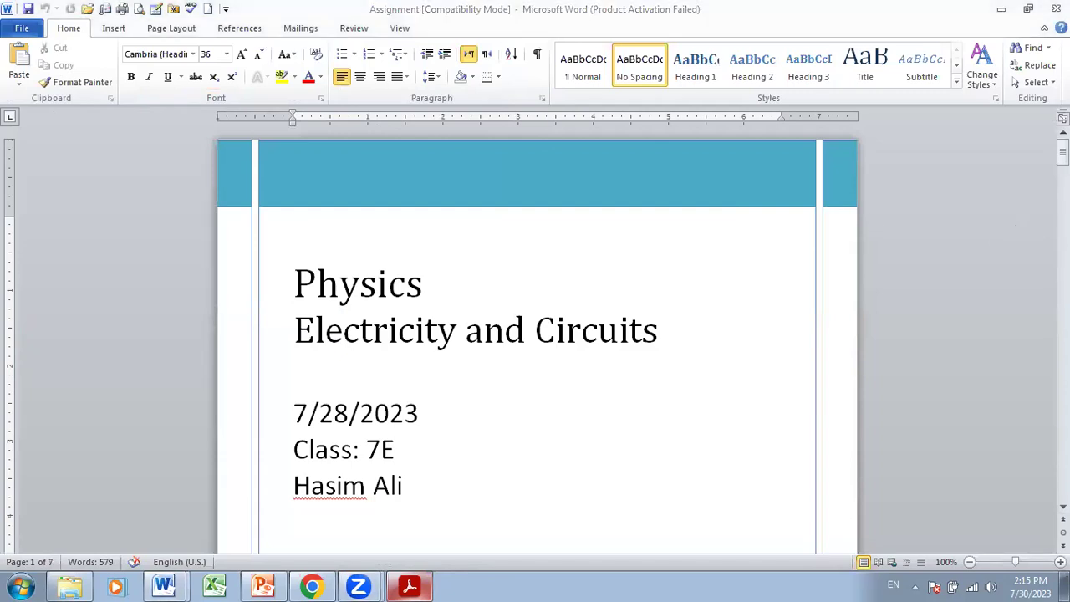
# Step: Apply the Heading 2 style to the Electric Bulb heading, matching the Electric Cell heading
pyautogui.moveTo(1062, 152); pyautogui.dragTo(1063, 275)
pyautogui.moveTo(1063, 268); pyautogui.dragTo(1063, 227)
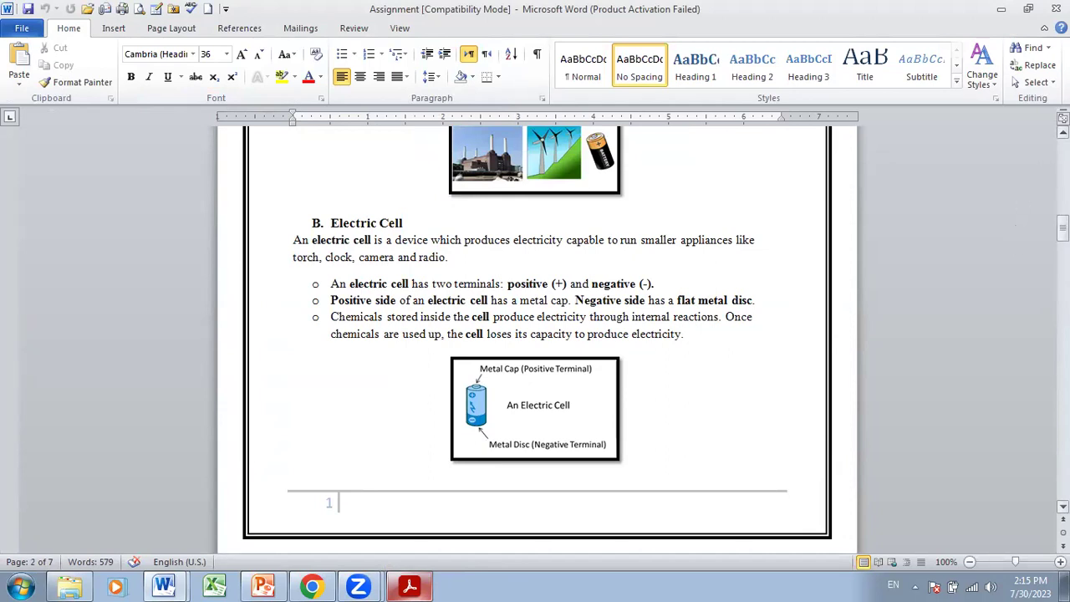
pyautogui.moveTo(1062, 227); pyautogui.dragTo(1062, 249)
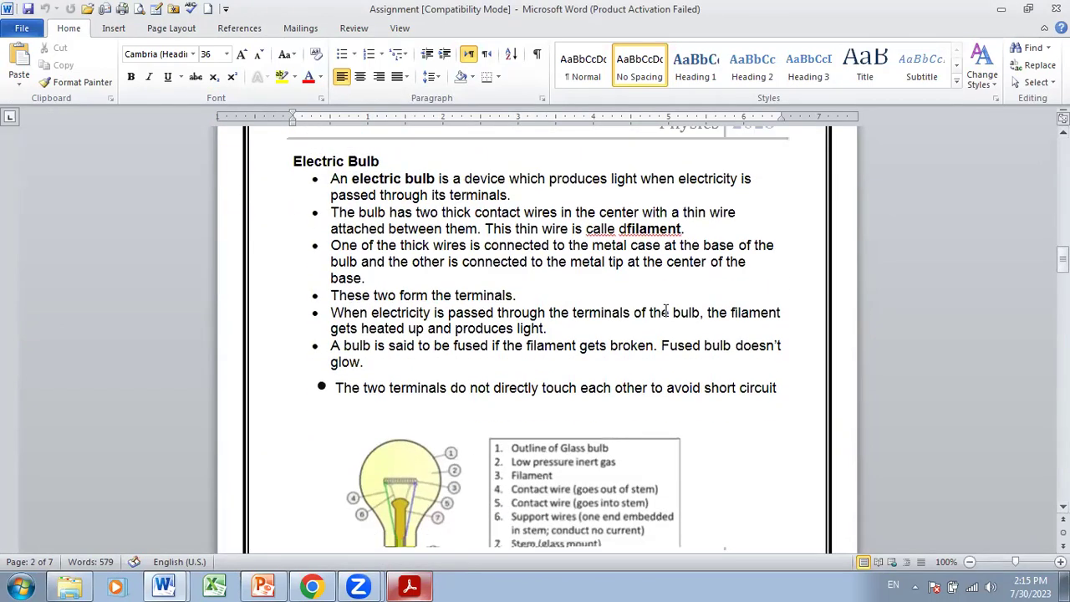
pyautogui.click(341, 163)
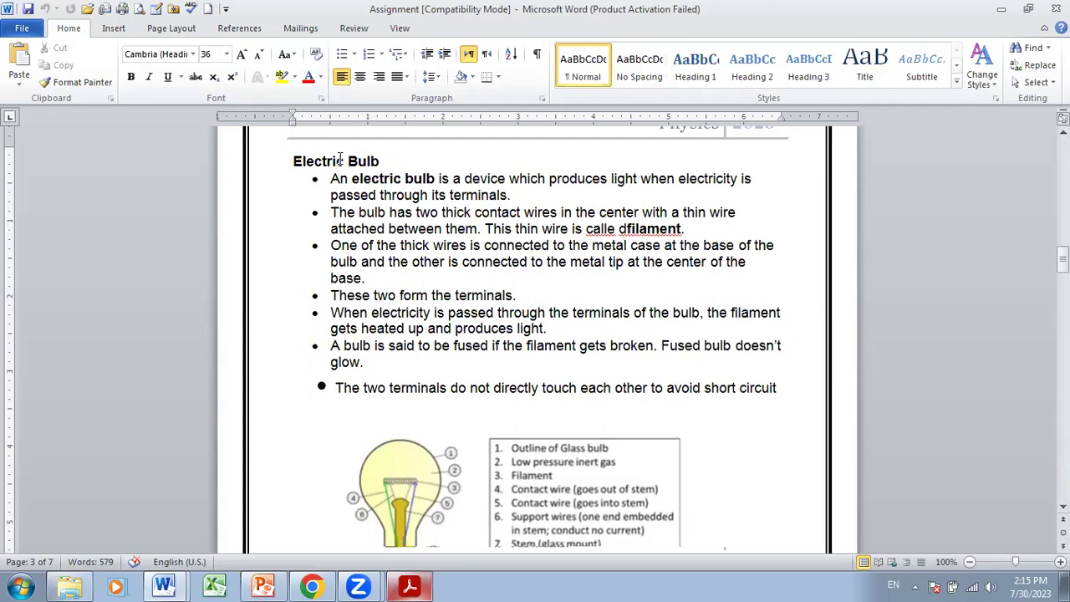
pyautogui.moveTo(1062, 255); pyautogui.dragTo(1063, 244)
pyautogui.click(368, 173)
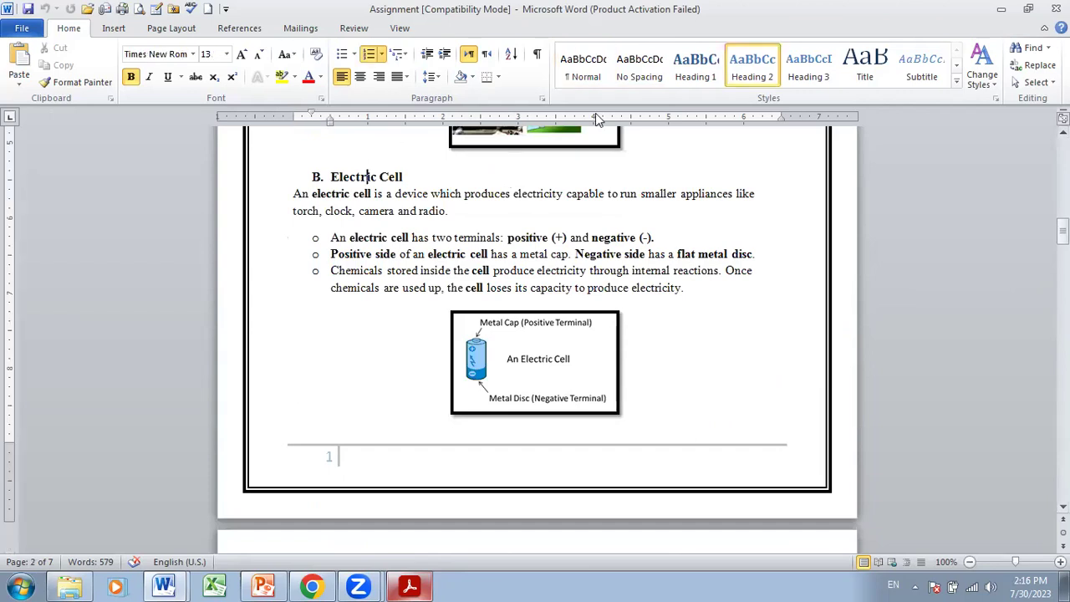
pyautogui.scroll(-6, 535, 334)
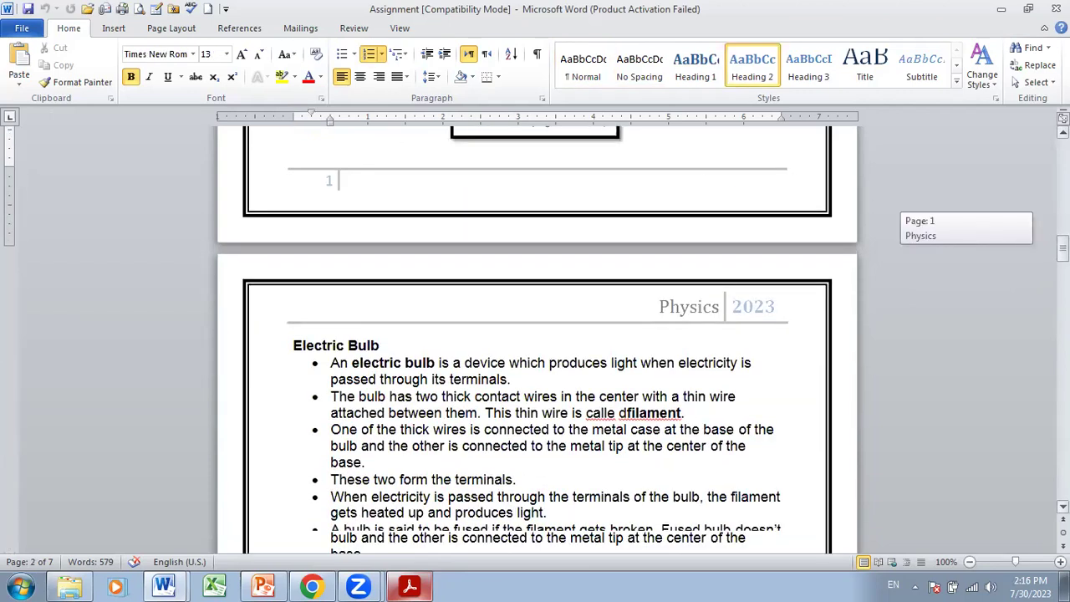
pyautogui.tripleClick(355, 322)
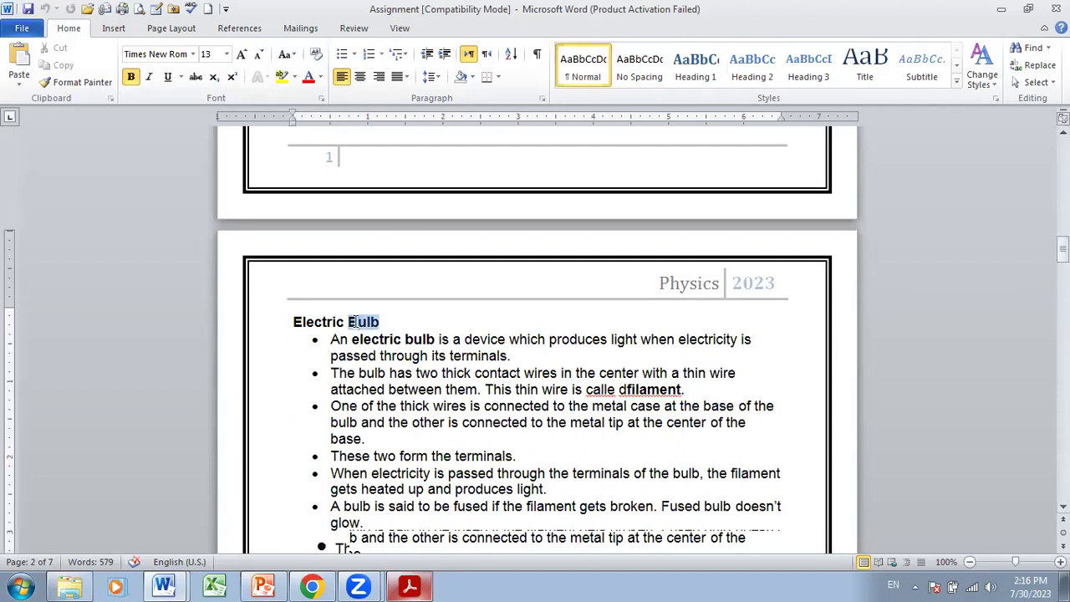
pyautogui.click(749, 60)
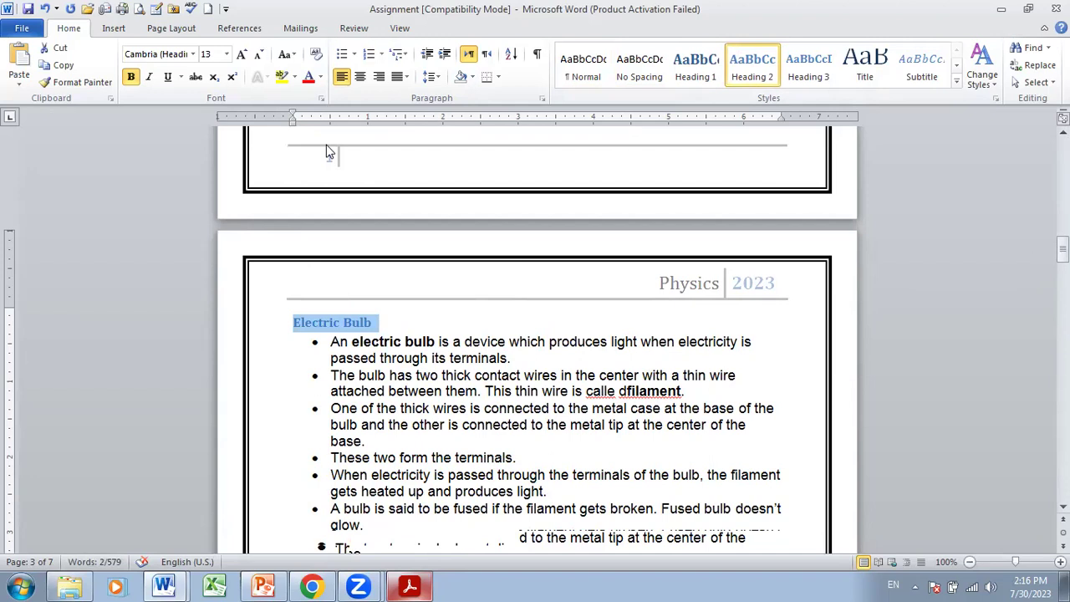
# Step: Number the Electric Bulb heading in the A, B, C format and continue the numbering from the previous headings
pyautogui.click(371, 55)
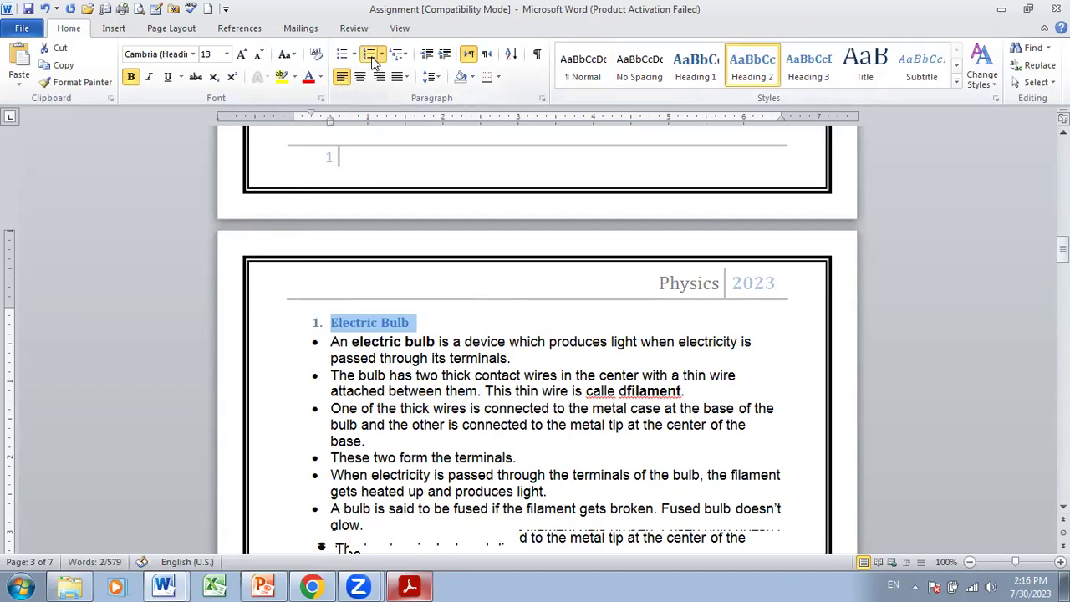
pyautogui.click(381, 55)
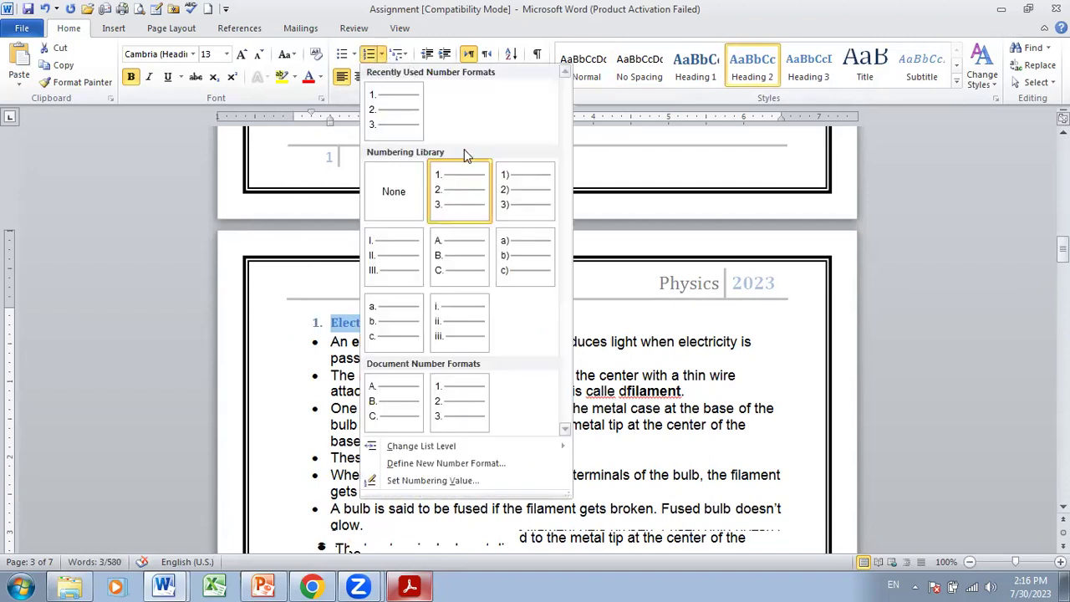
pyautogui.click(435, 258)
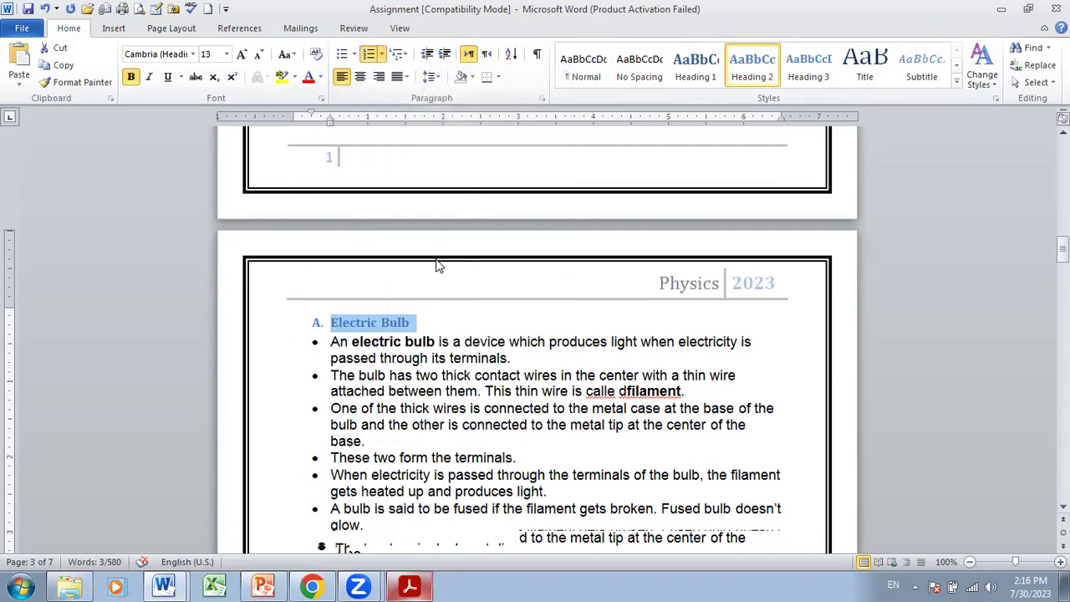
pyautogui.click(317, 325)
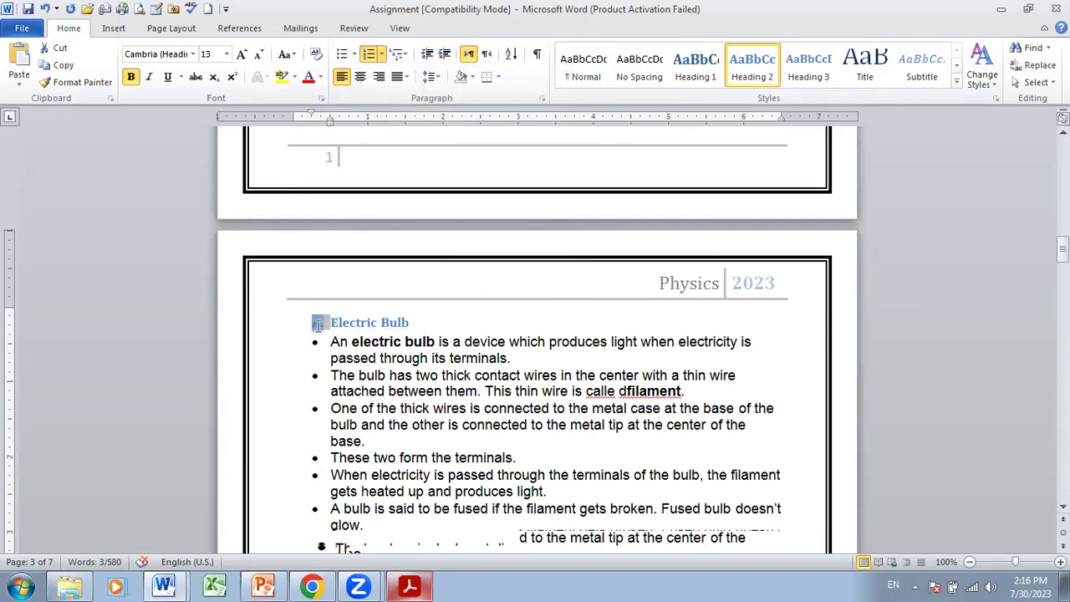
pyautogui.rightClick(318, 325)
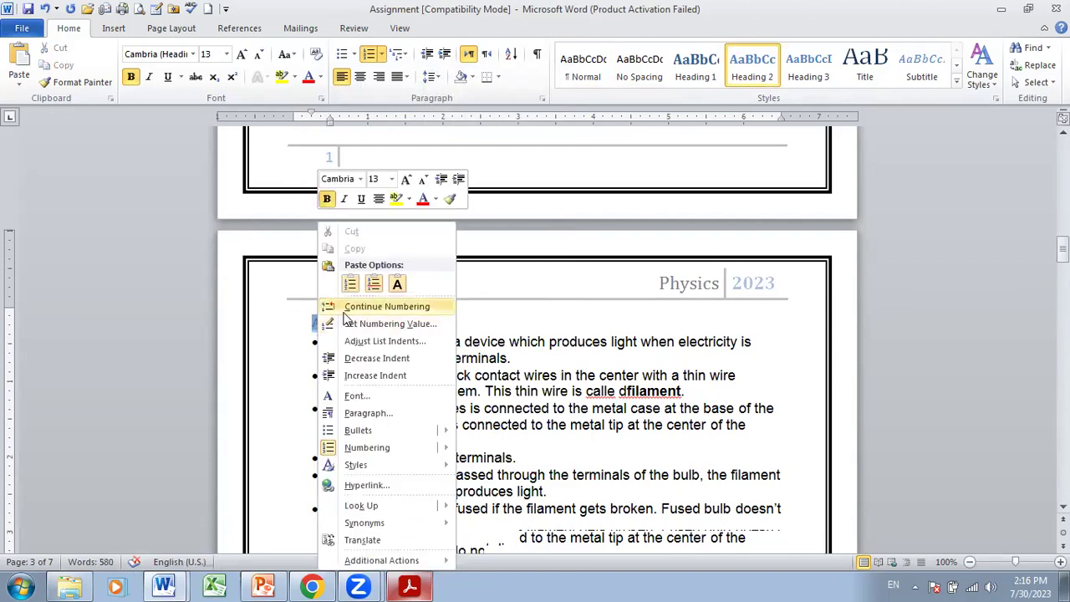
pyautogui.click(345, 316)
# Step: Change the font color of the Electric Bulb heading to black
pyautogui.moveTo(332, 324); pyautogui.dragTo(409, 324)
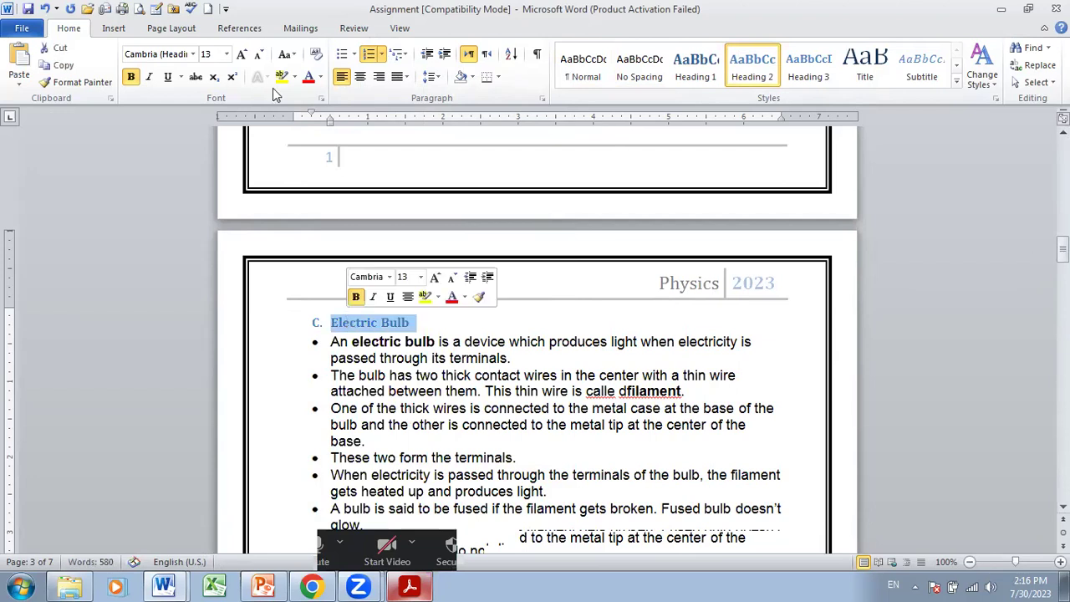
pyautogui.click(321, 77)
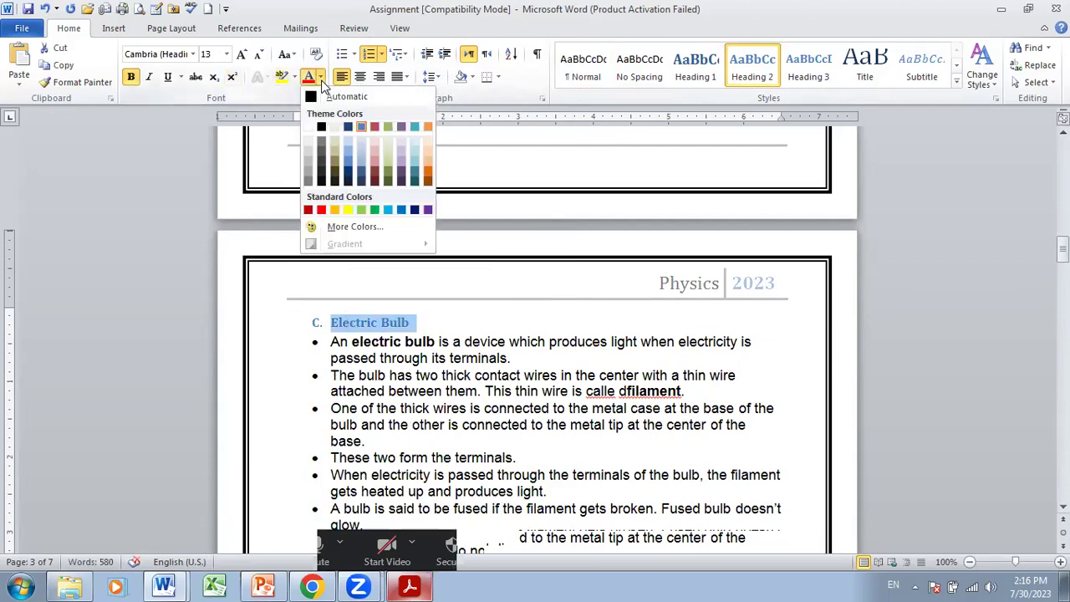
pyautogui.click(328, 177)
pyautogui.click(373, 441)
# Step: Select most of the bulleted text under the Electric Bulb heading and save the Assignment document
pyautogui.moveTo(329, 342); pyautogui.dragTo(452, 508)
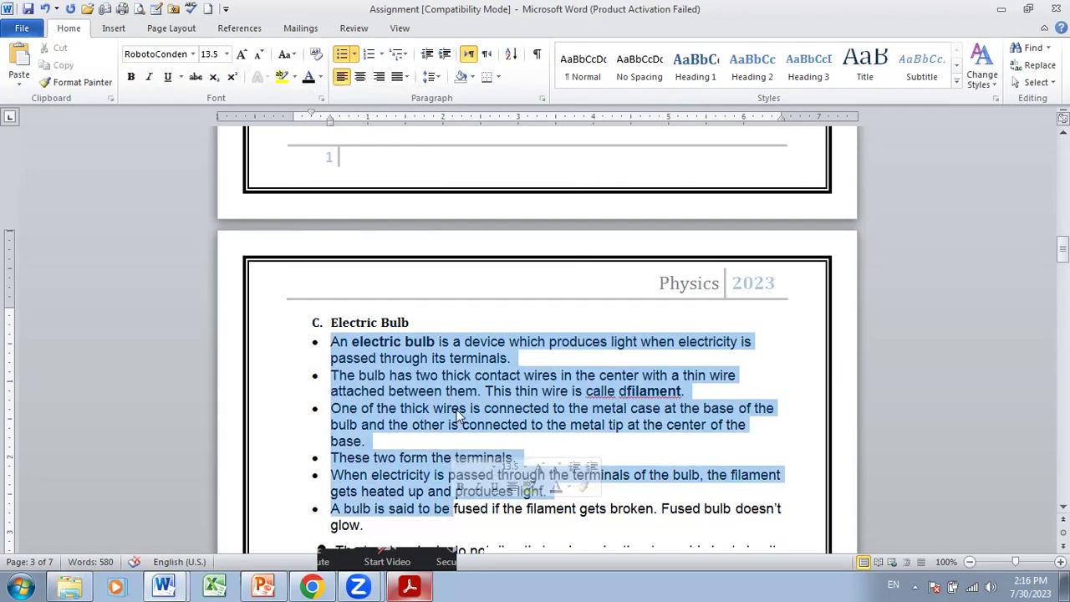
pyautogui.click(28, 10)
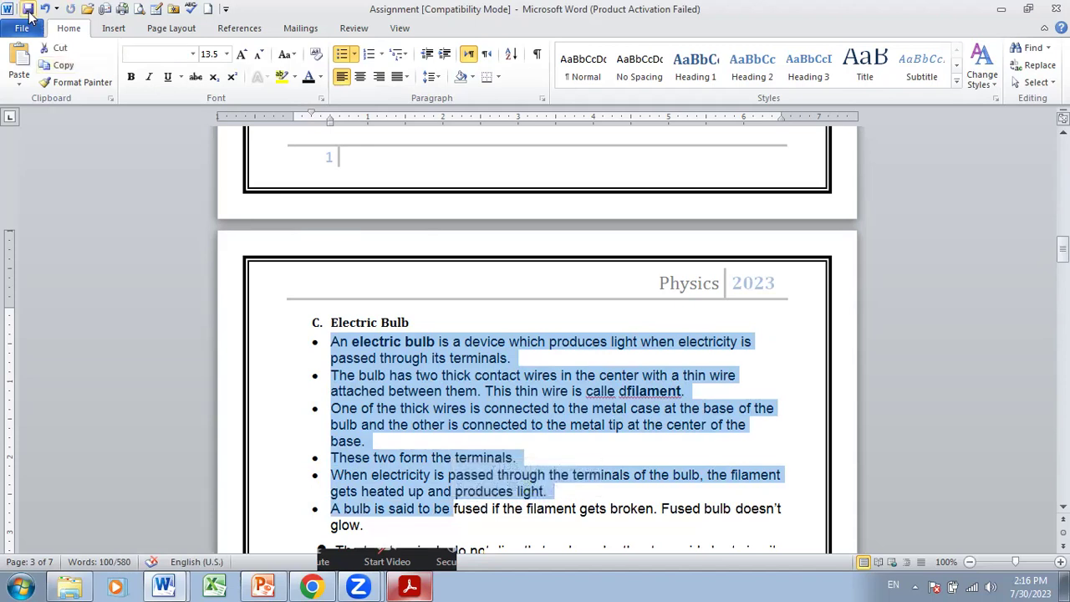
pyautogui.click(581, 578)
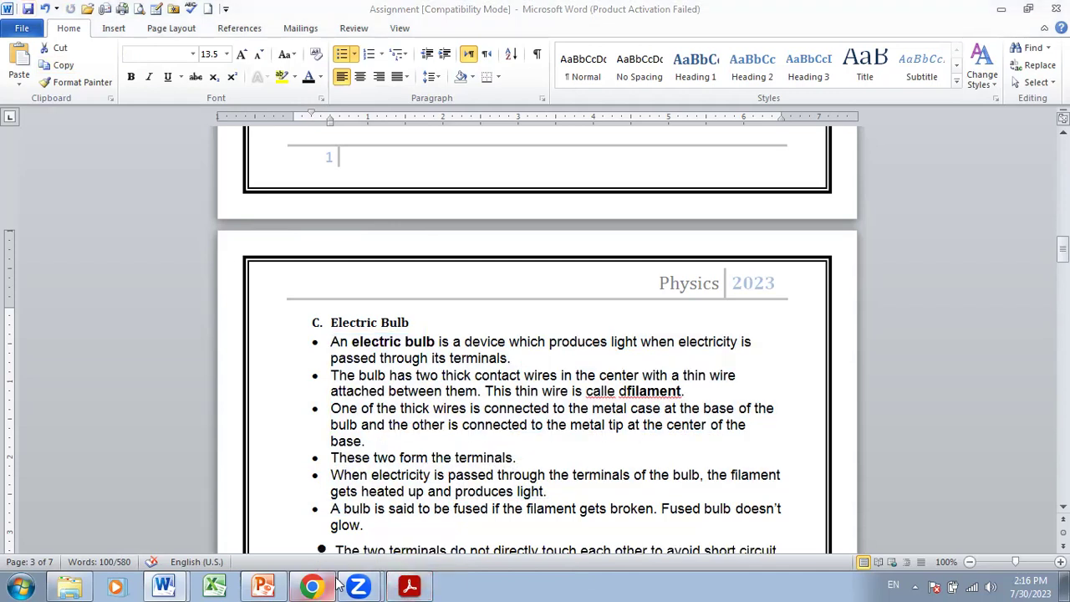
pyautogui.moveTo(338, 584)
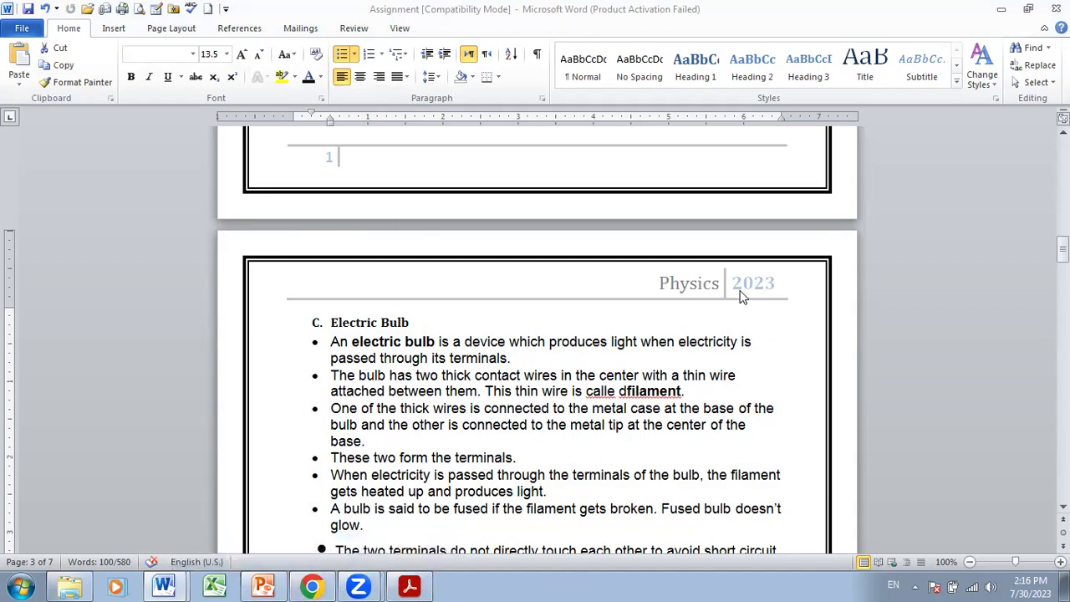
# Step: Switch to the Assignment 1 Physics document and look through its pages
pyautogui.moveTo(163, 585)
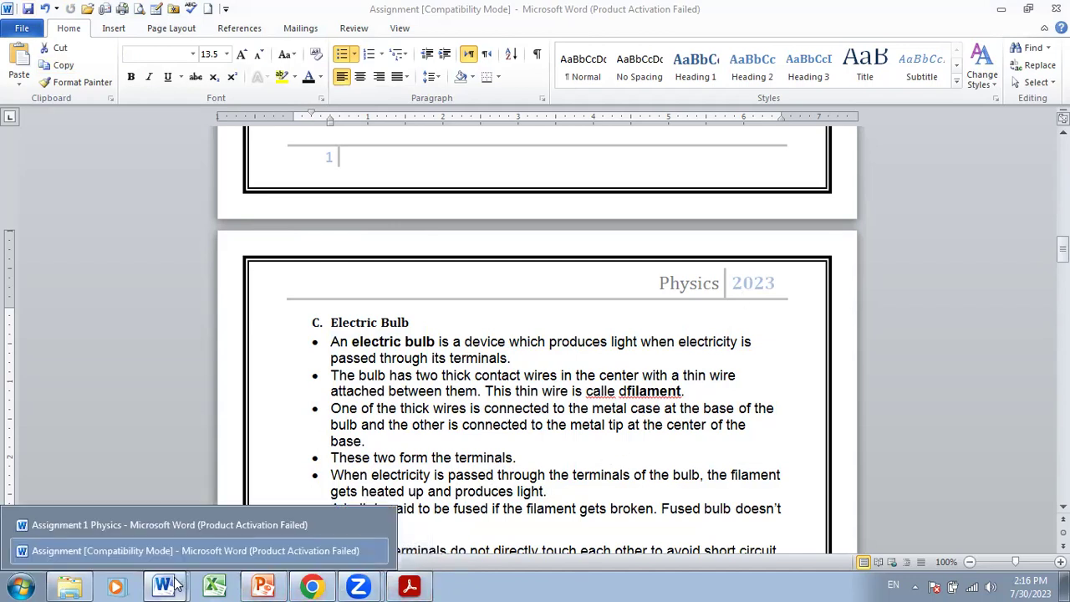
pyautogui.click(156, 524)
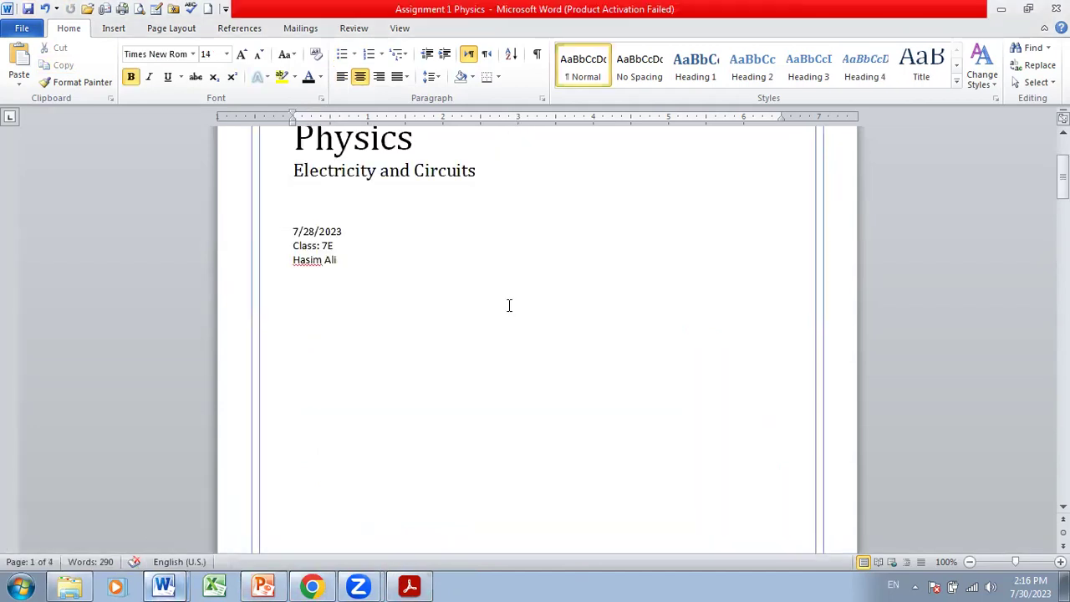
pyautogui.moveTo(1063, 178); pyautogui.dragTo(947, 421)
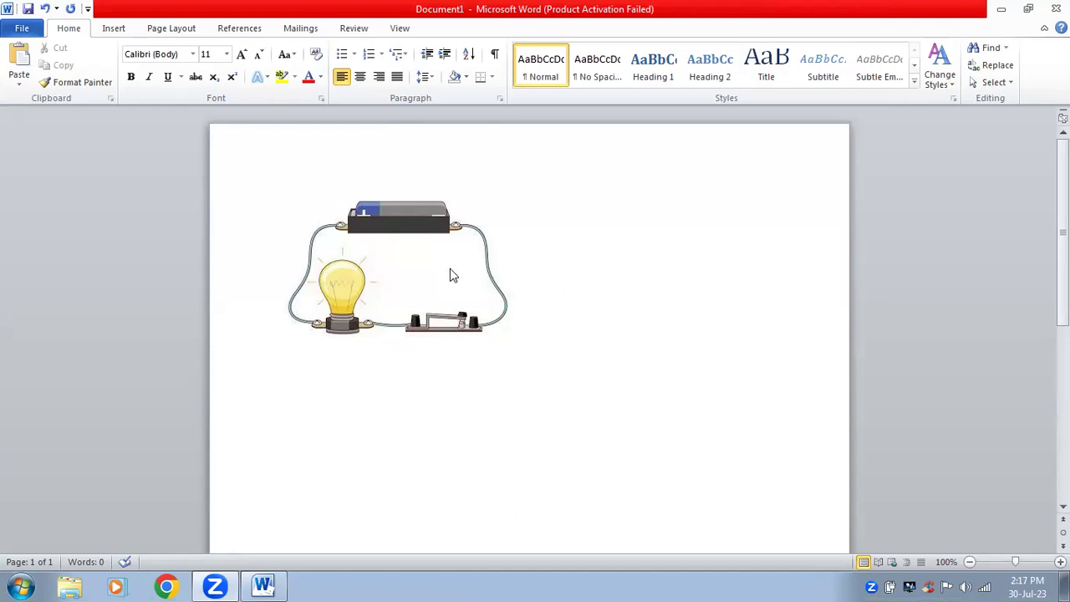
pyautogui.rightClick(514, 205)
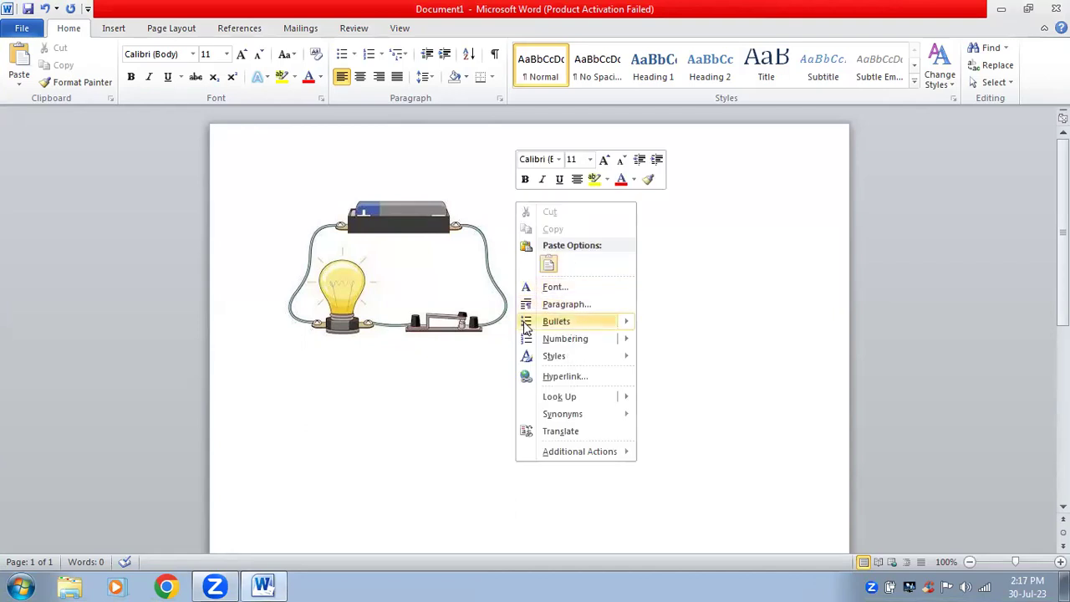
pyautogui.moveTo(525, 324)
pyautogui.click(404, 236)
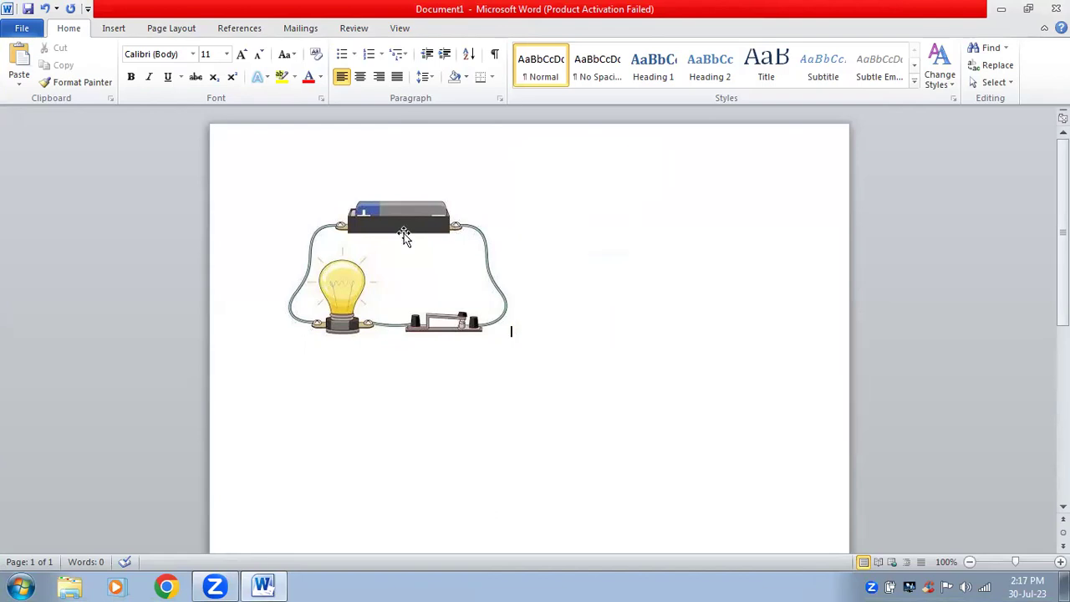
# Step: Start a caption for the electric circuit picture in Document1 and enter its text as "Figure 1. Glow bulb"
pyautogui.click(405, 236)
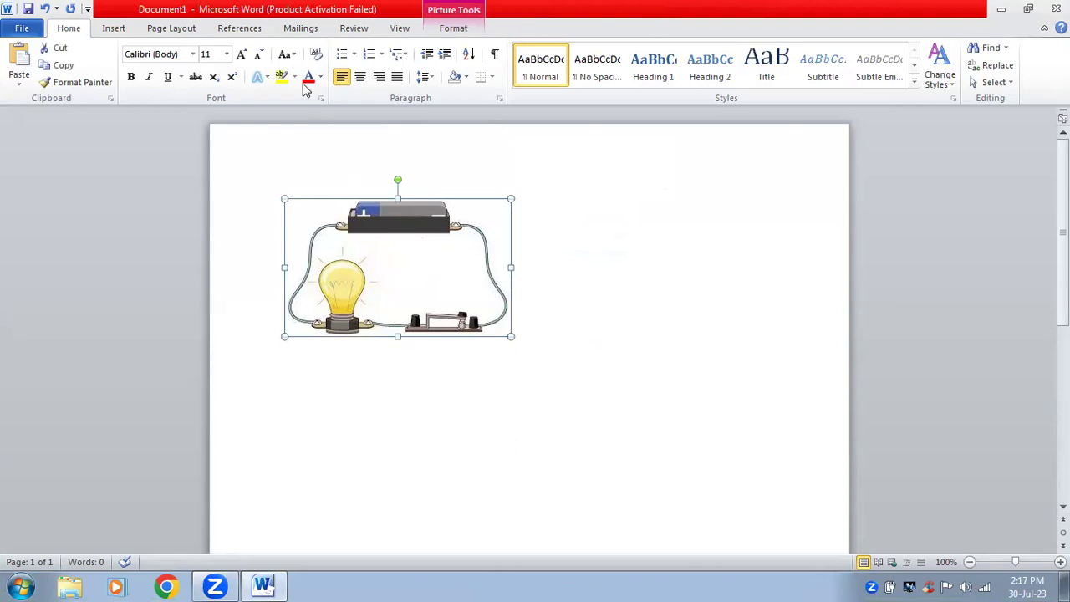
pyautogui.click(255, 31)
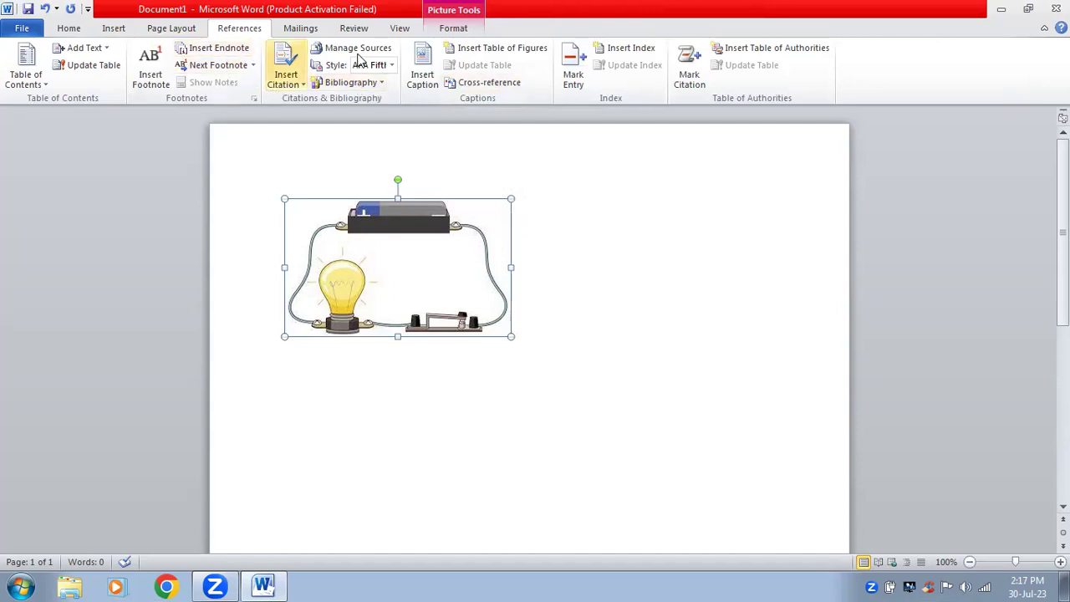
pyautogui.click(425, 74)
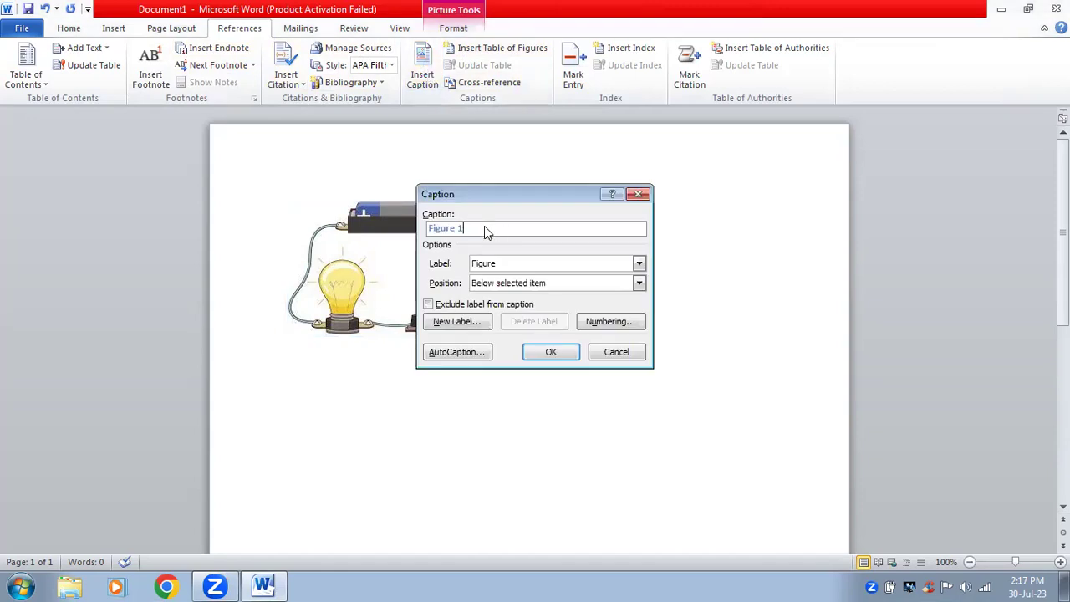
pyautogui.write('.')
pyautogui.write('Glo')
pyautogui.write('ba')
pyautogui.write('l')
pyautogui.press('BackSpace')
pyautogui.press('BackSpace')
pyautogui.press('BackSpace')
pyautogui.write('wb')
pyautogui.press('BackSpace')
pyautogui.write('bulb')
# Step: Insert the caption with the Figure label, positioned below the selected picture
pyautogui.click(547, 262)
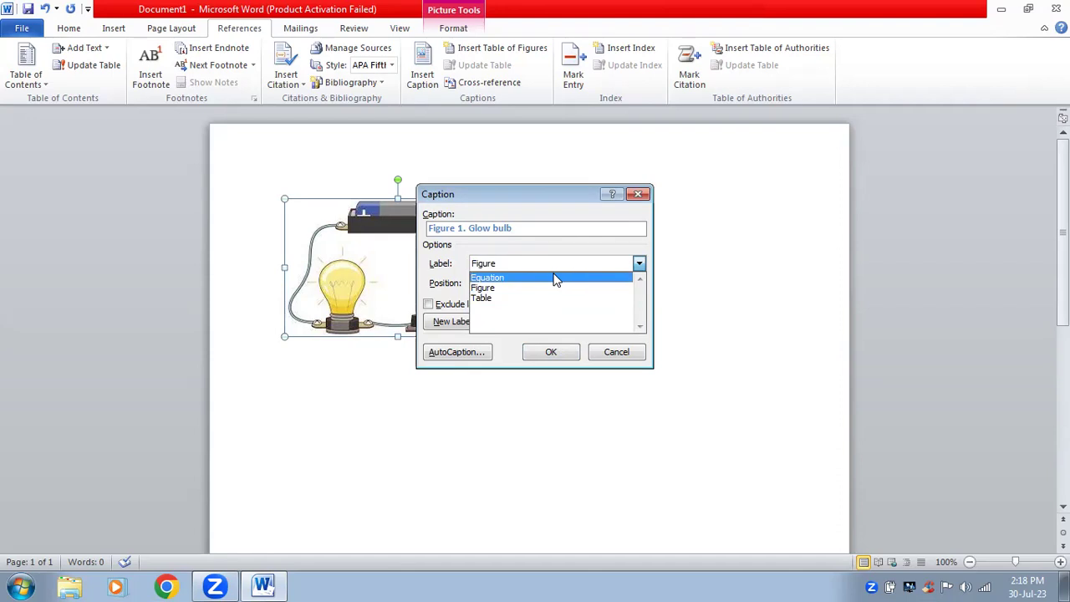
pyautogui.click(546, 287)
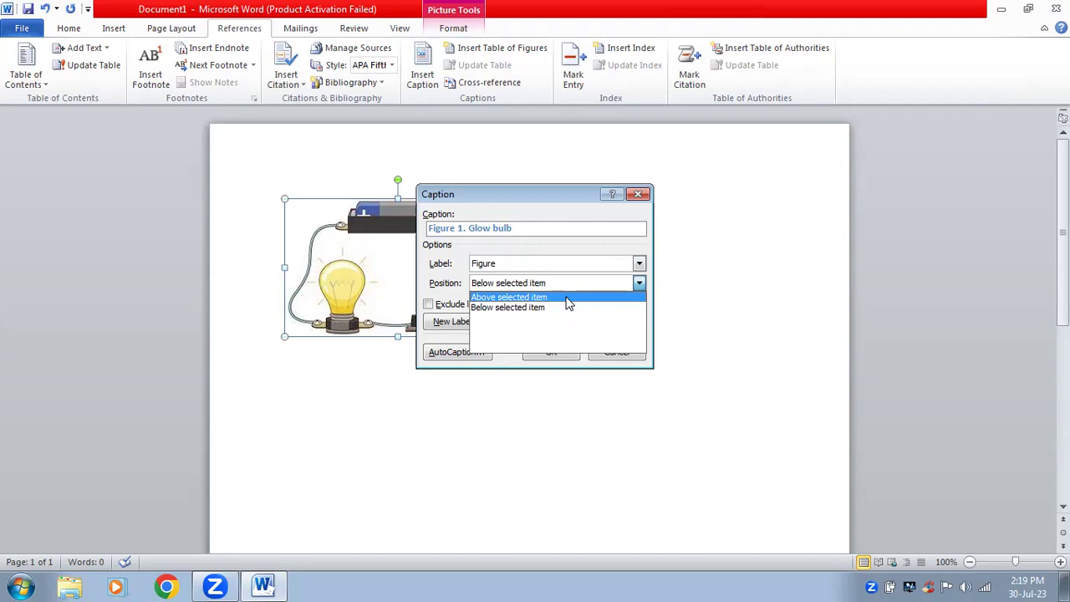
pyautogui.click(568, 303)
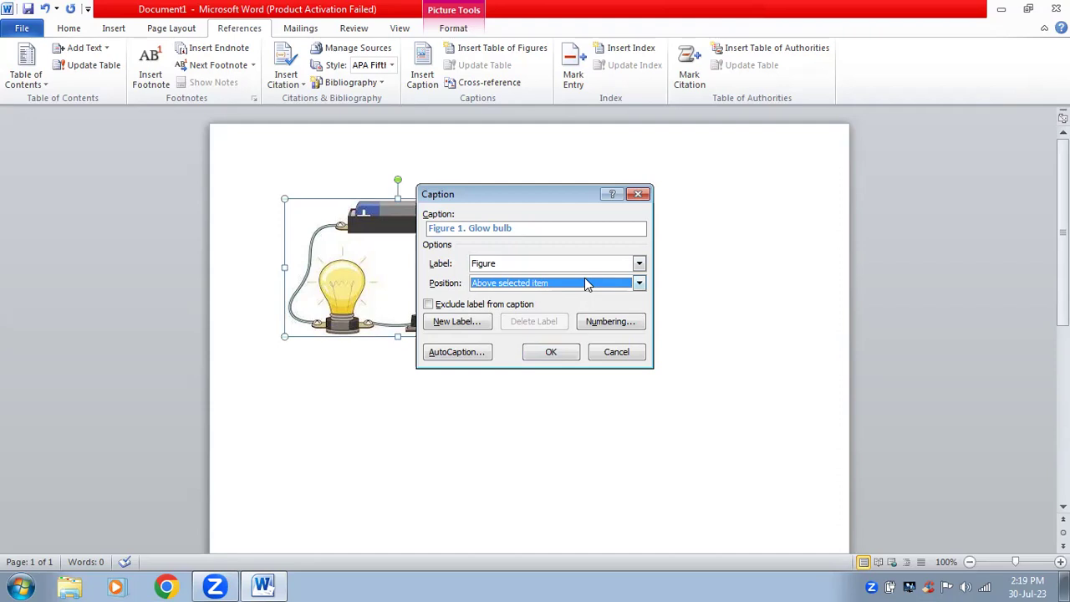
pyautogui.click(587, 284)
pyautogui.click(566, 306)
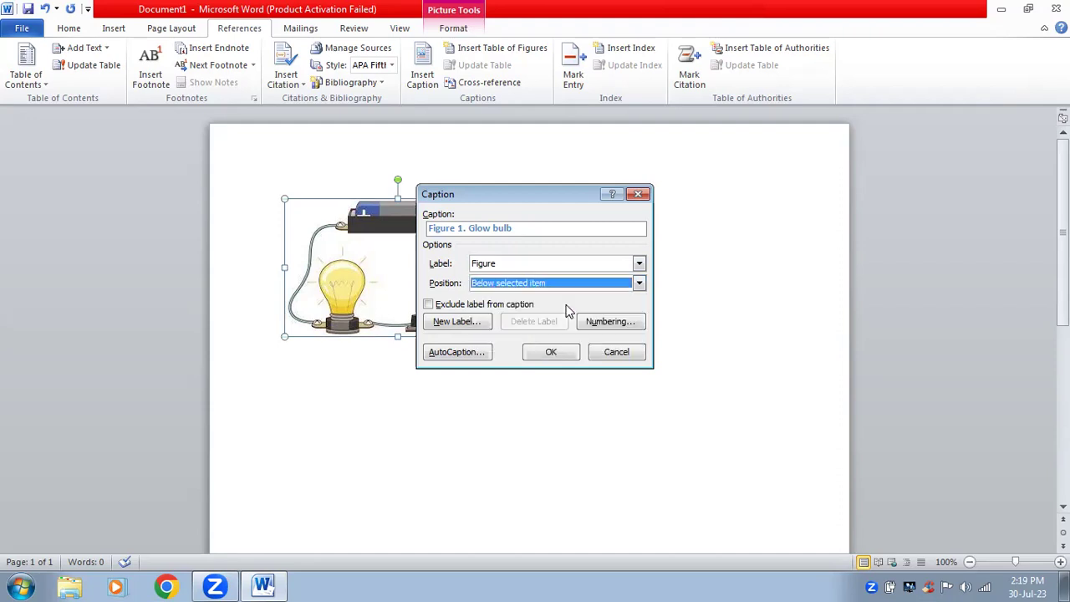
pyautogui.click(550, 352)
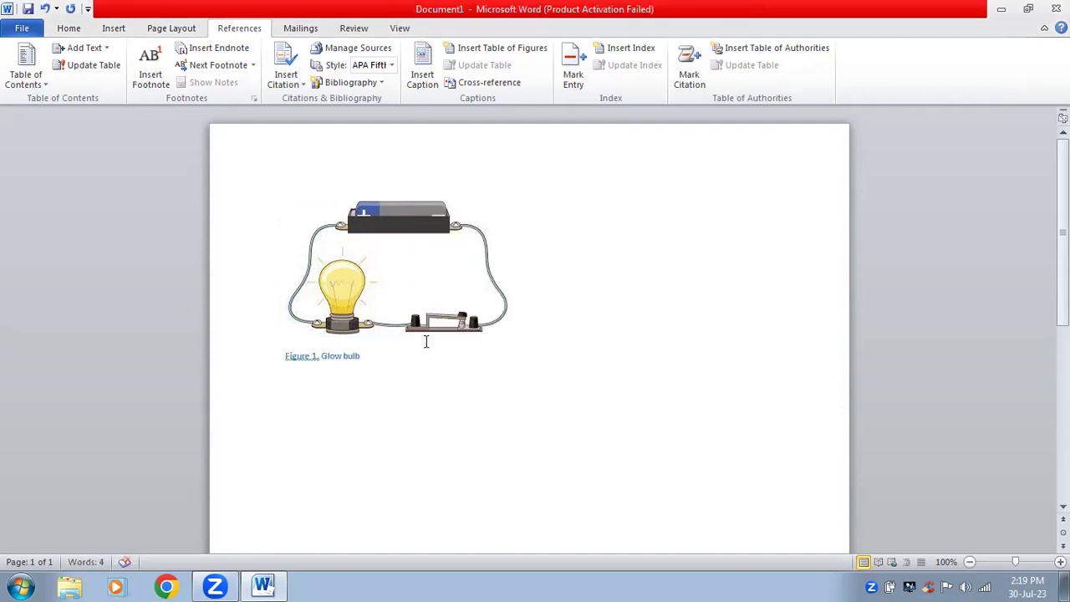